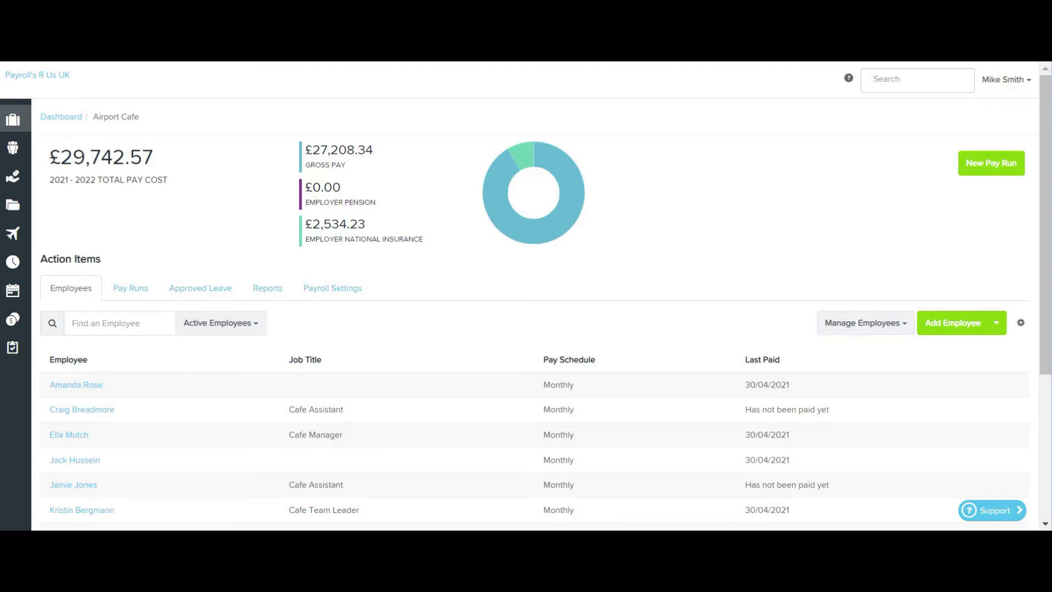
# Open the Leave Allowance Templates page in the Airport Cafe payroll settings.
pyautogui.moveTo(13, 120)
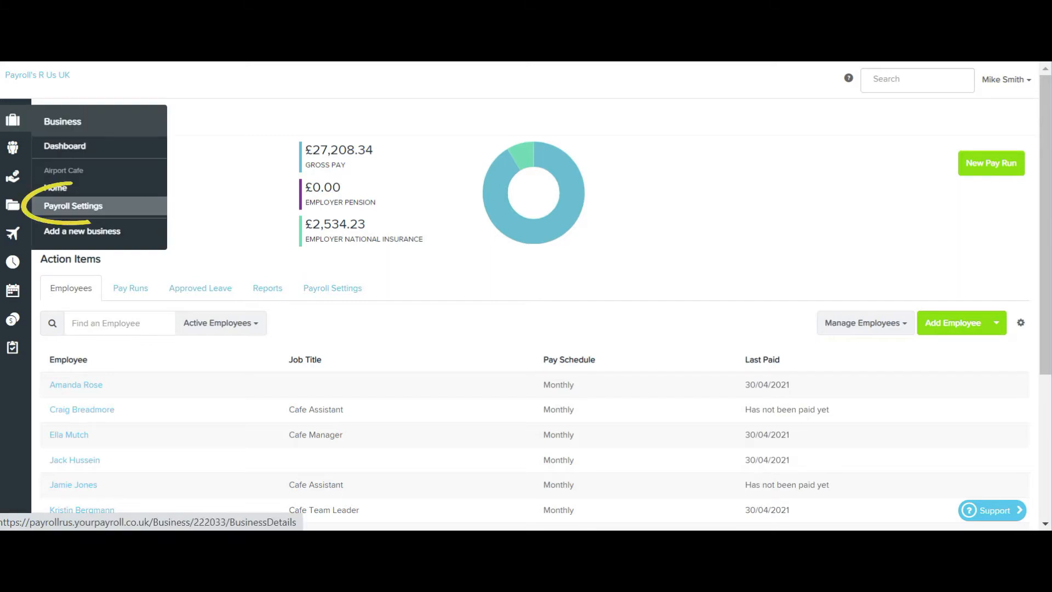
pyautogui.click(73, 205)
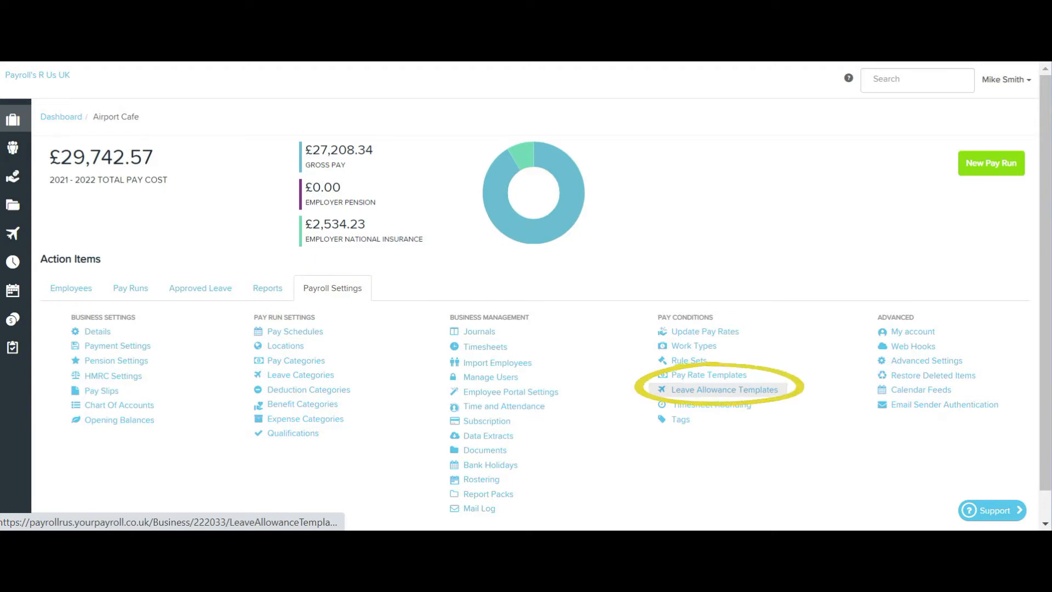
pyautogui.click(724, 390)
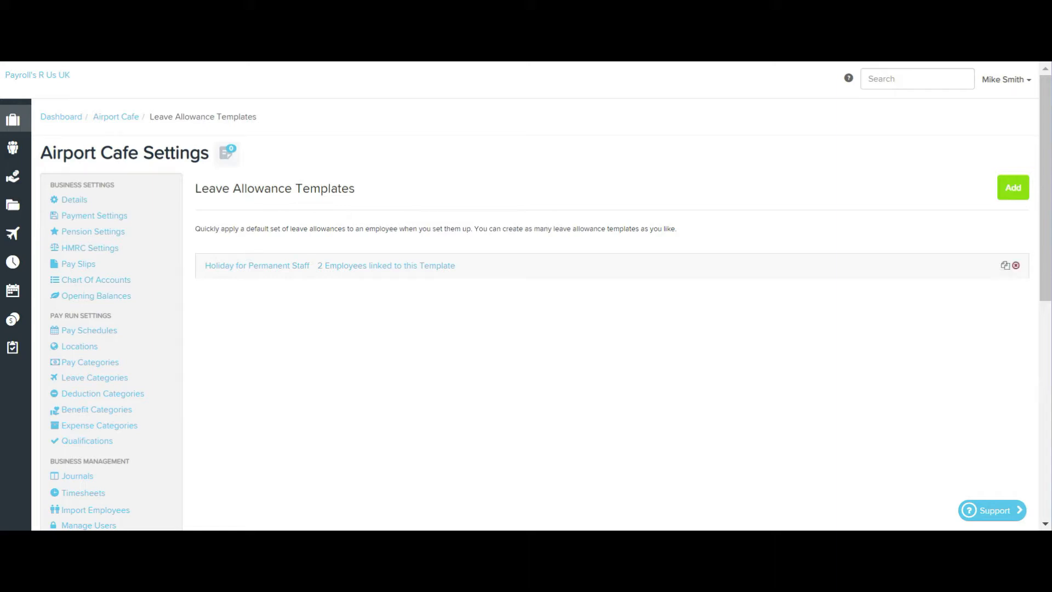
# Add a template named Holiday for Casual Staff with all leave categories enabled and the leave year start set to "the following date".
pyautogui.click(387, 265)
pyautogui.click(1014, 188)
pyautogui.scroll(-3, 612, 333)
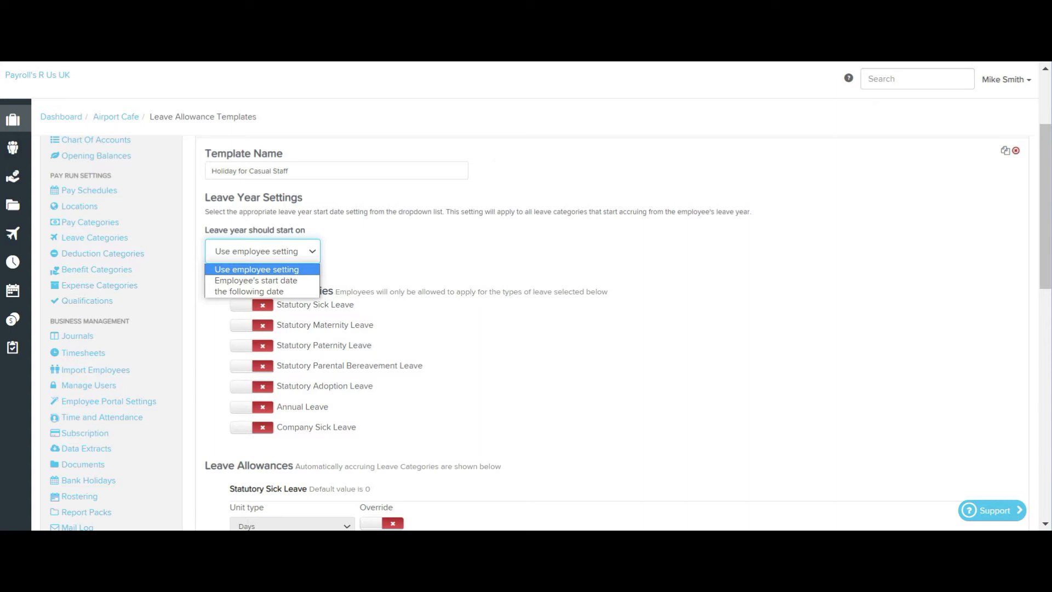
pyautogui.click(249, 292)
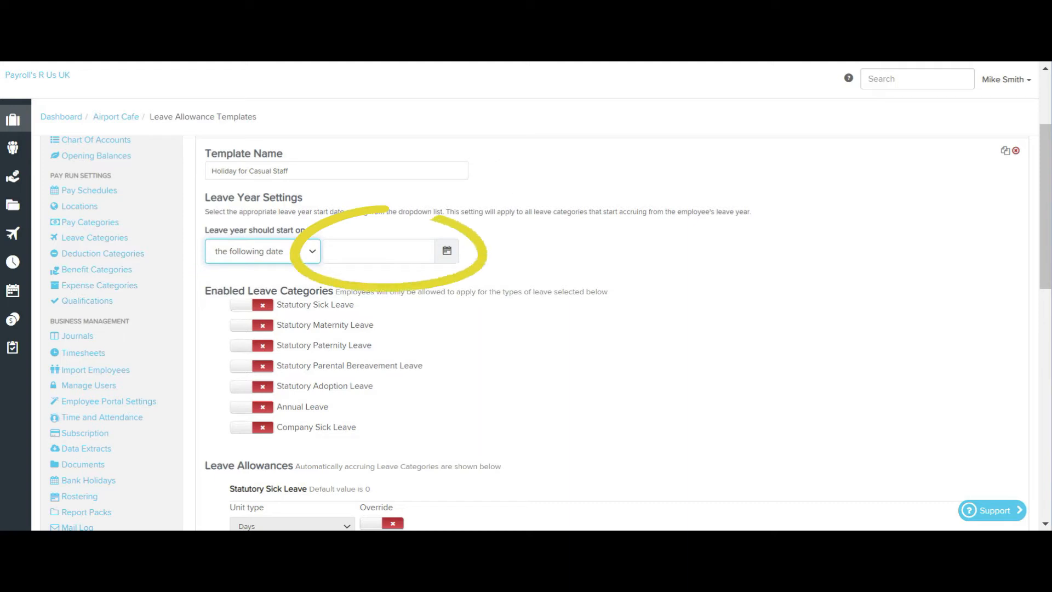
pyautogui.click(263, 252)
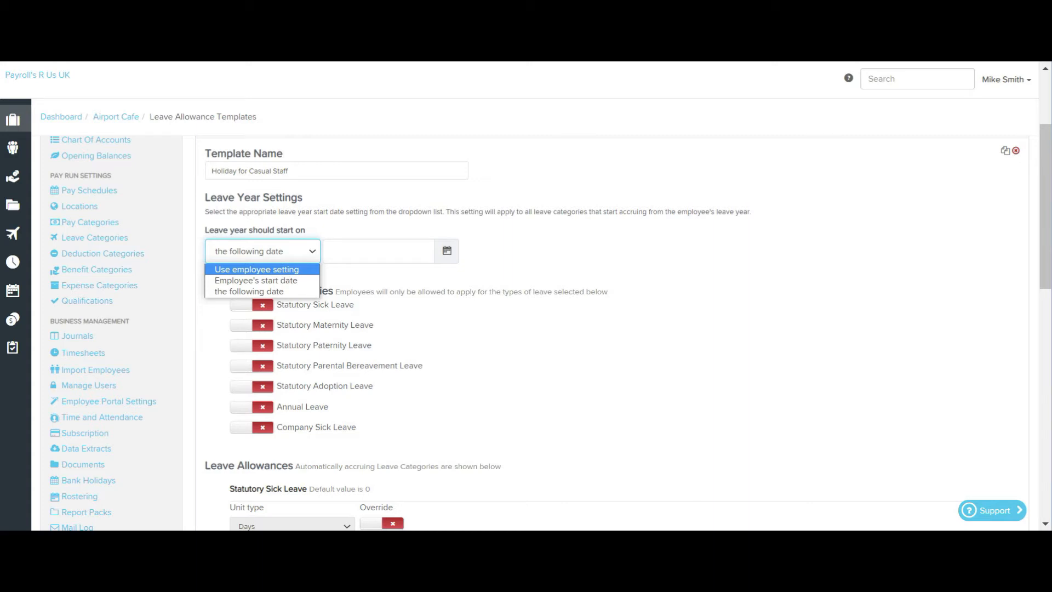
pyautogui.press('Escape')
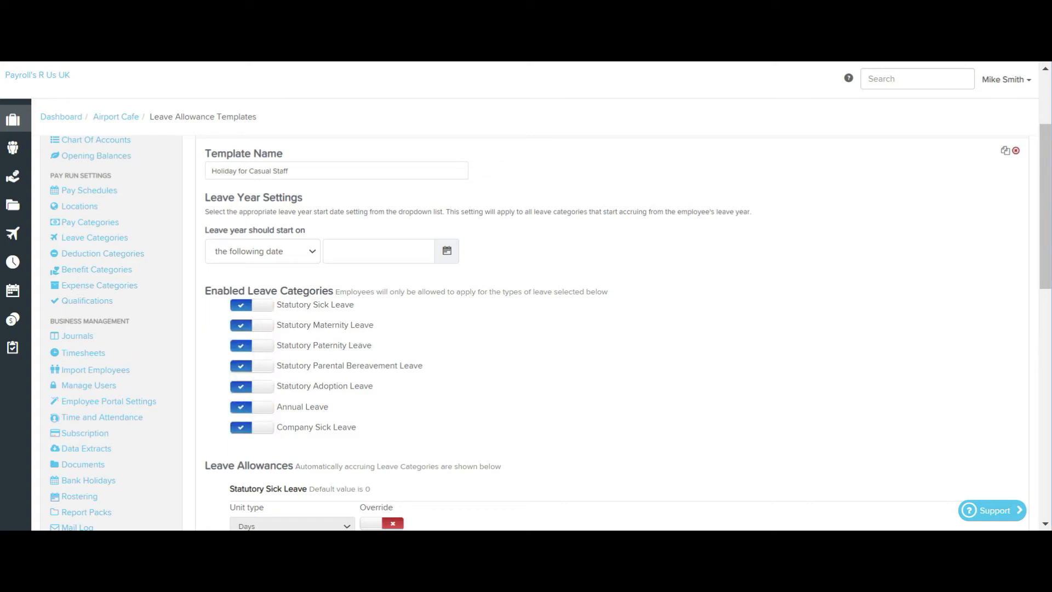
# Override the template's annual leave allowance with 25 standard days per year, applying it through the leave calculator.
pyautogui.scroll(-5, 526, 329)
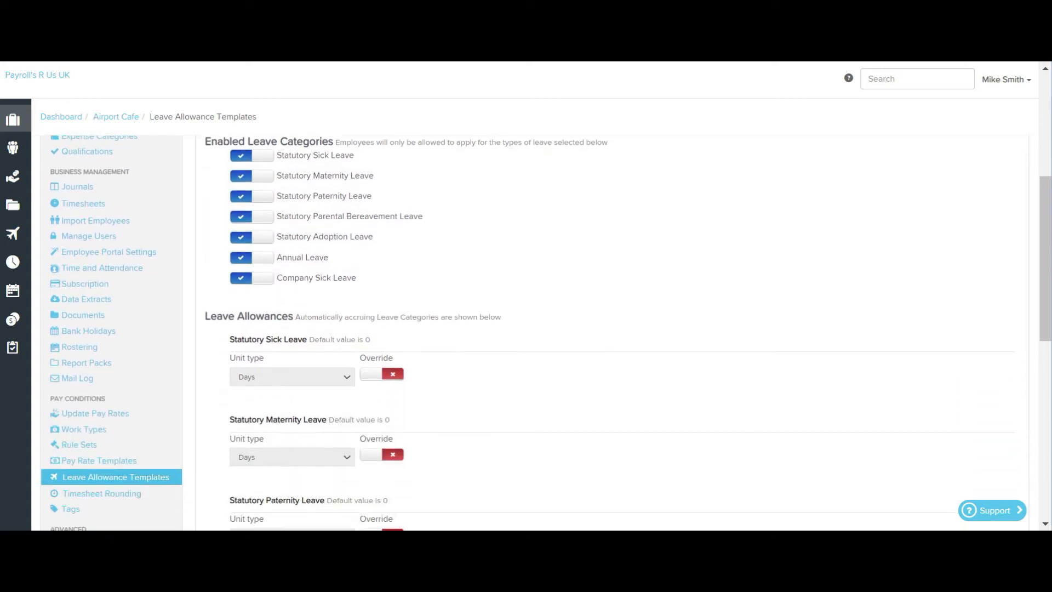
pyautogui.scroll(-6, 526, 328)
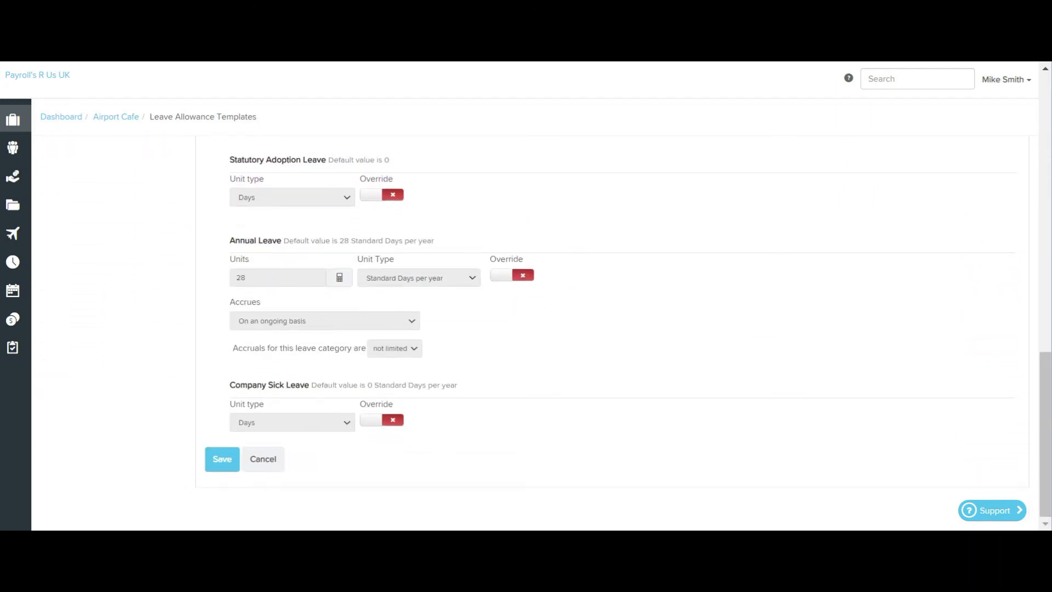
pyautogui.click(511, 276)
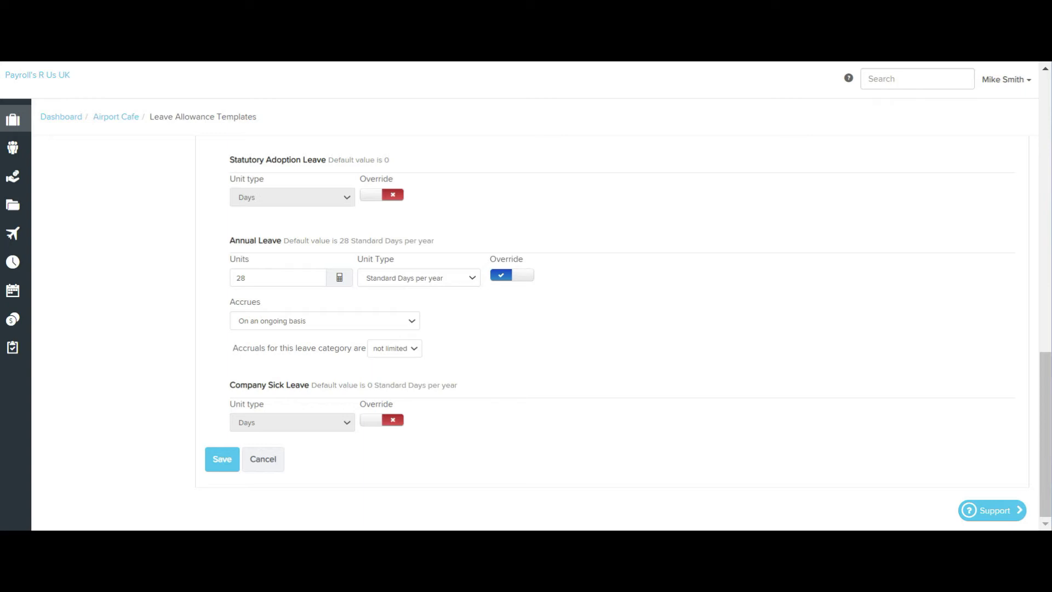
pyautogui.click(419, 278)
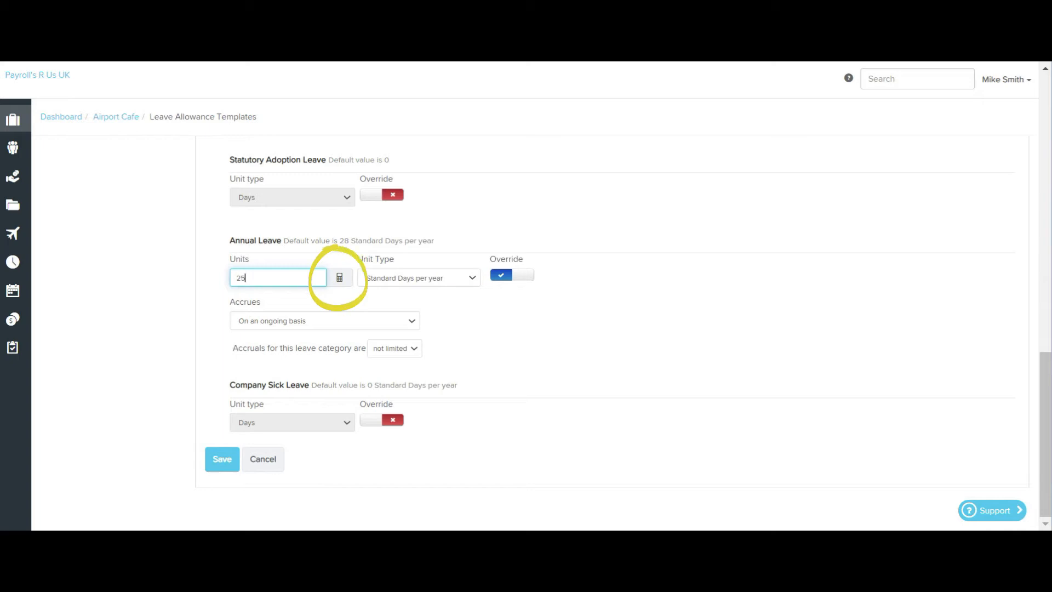
pyautogui.click(340, 278)
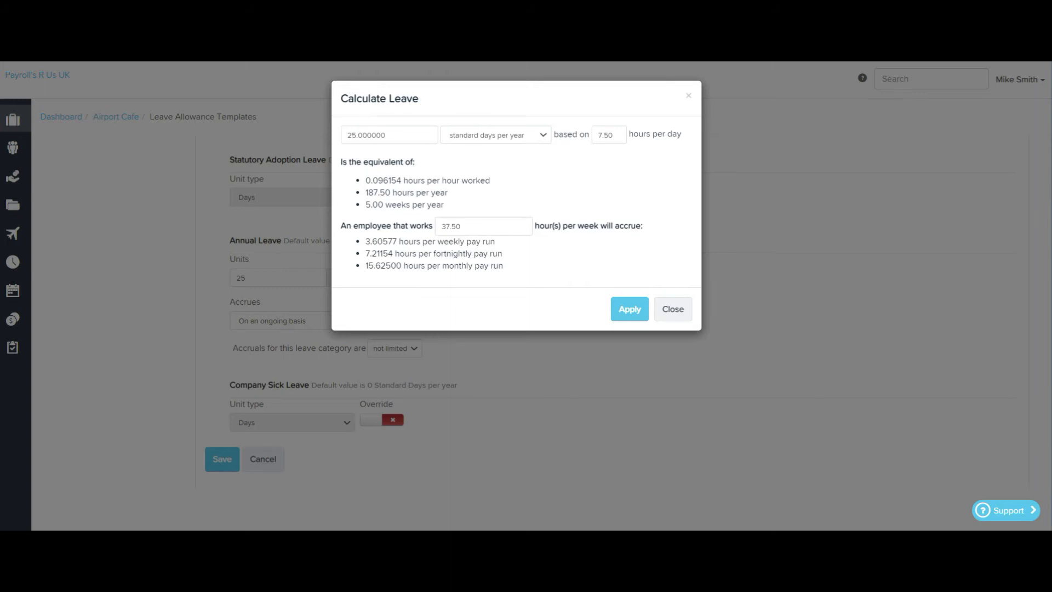
pyautogui.click(629, 309)
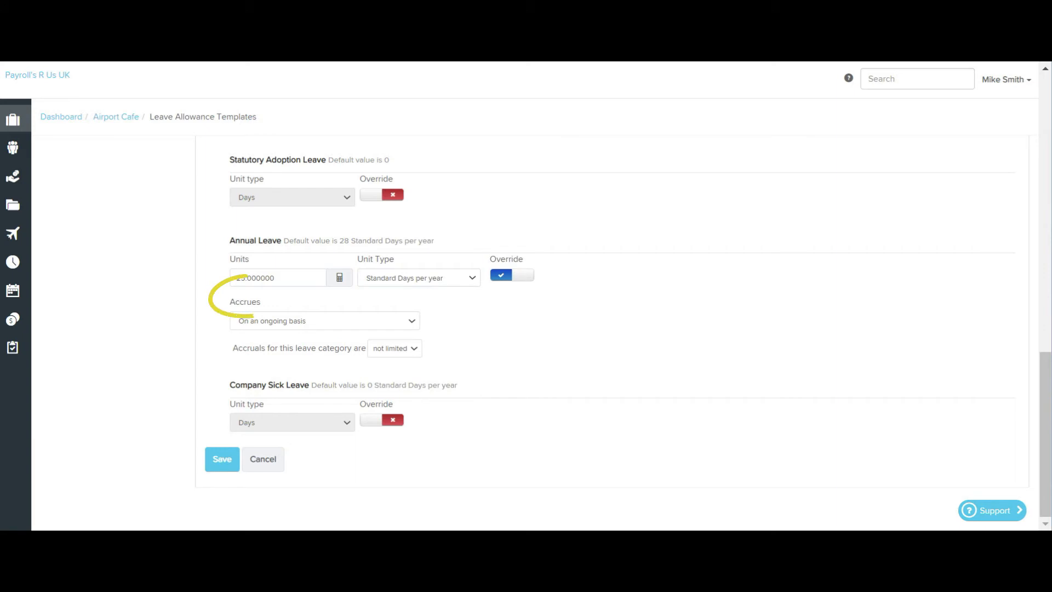
# Set annual leave to accrue based on a leave year and in advance.
pyautogui.click(325, 321)
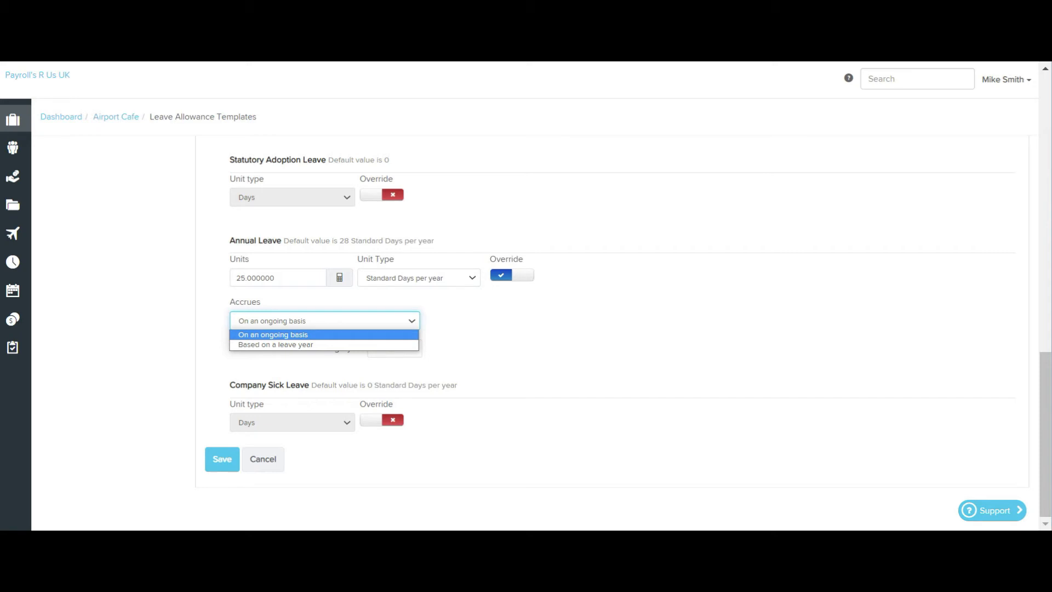
pyautogui.press('Escape')
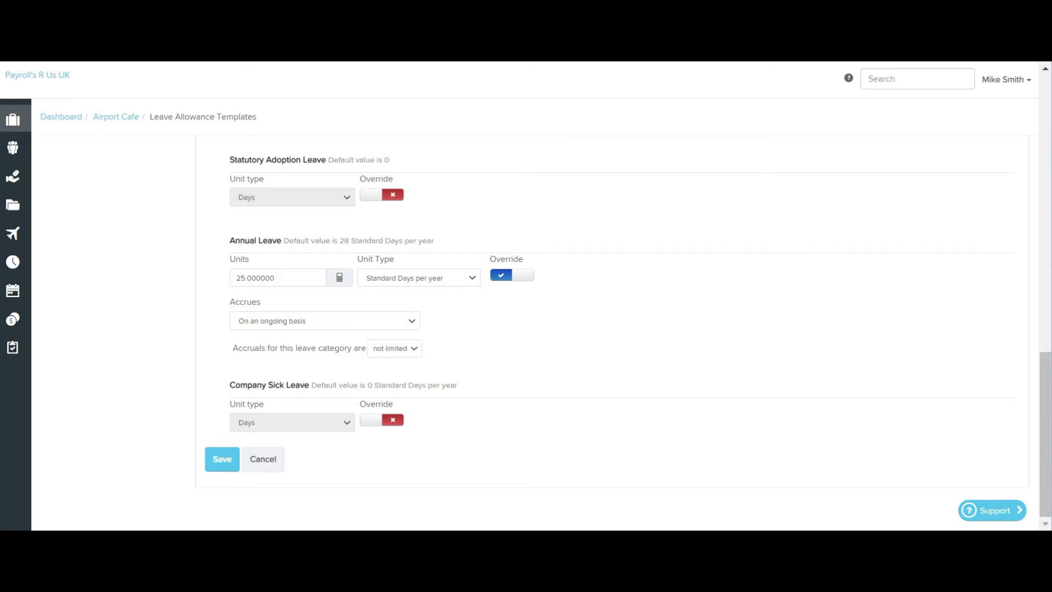
pyautogui.click(325, 321)
pyautogui.click(279, 344)
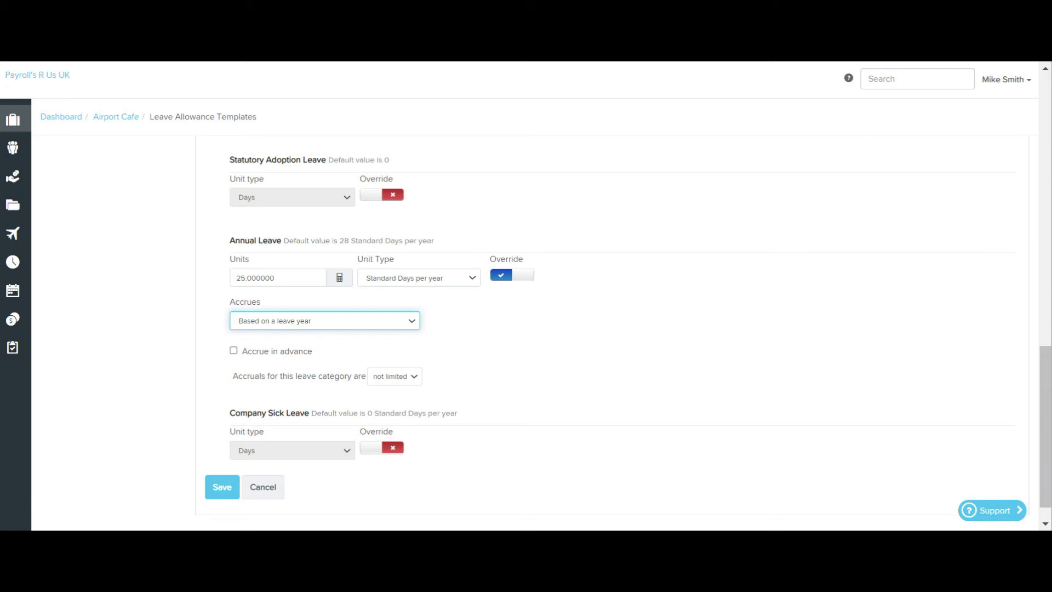
pyautogui.click(233, 351)
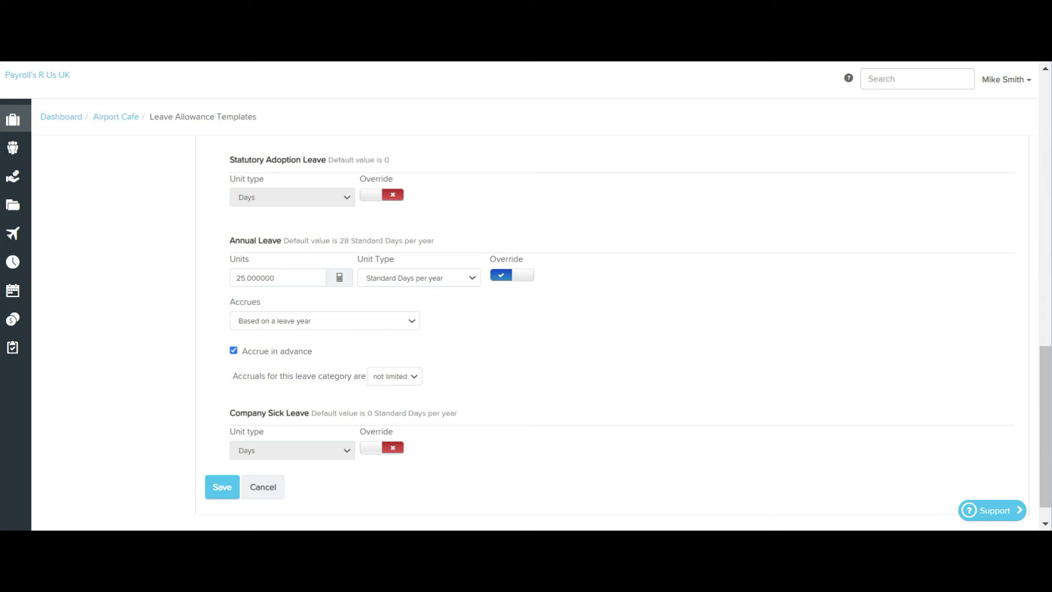
# Limit annual leave accruals to a maximum of 28 days for the leave year.
pyautogui.click(394, 376)
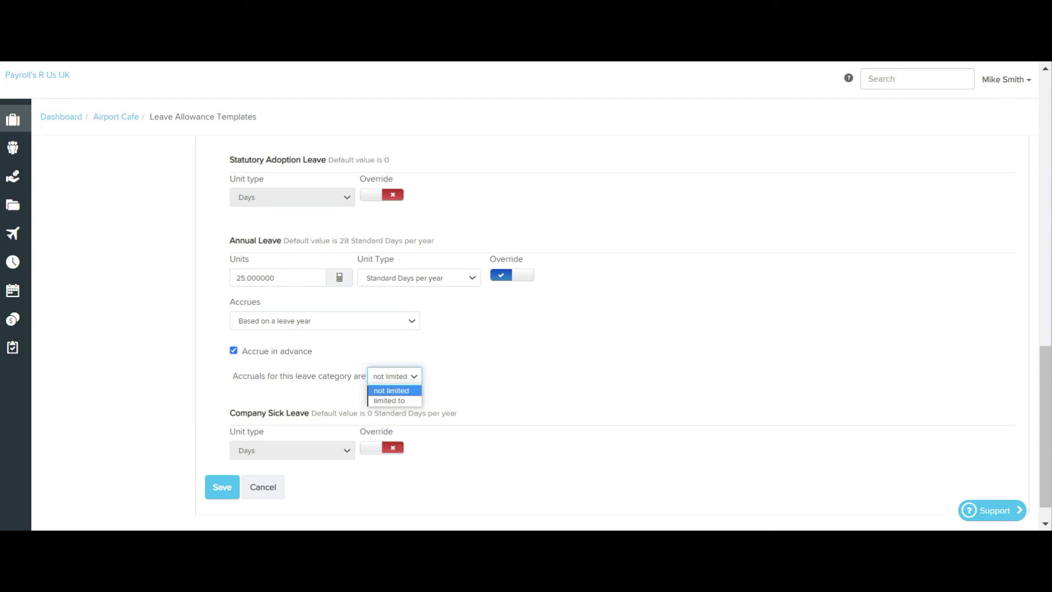
pyautogui.click(390, 401)
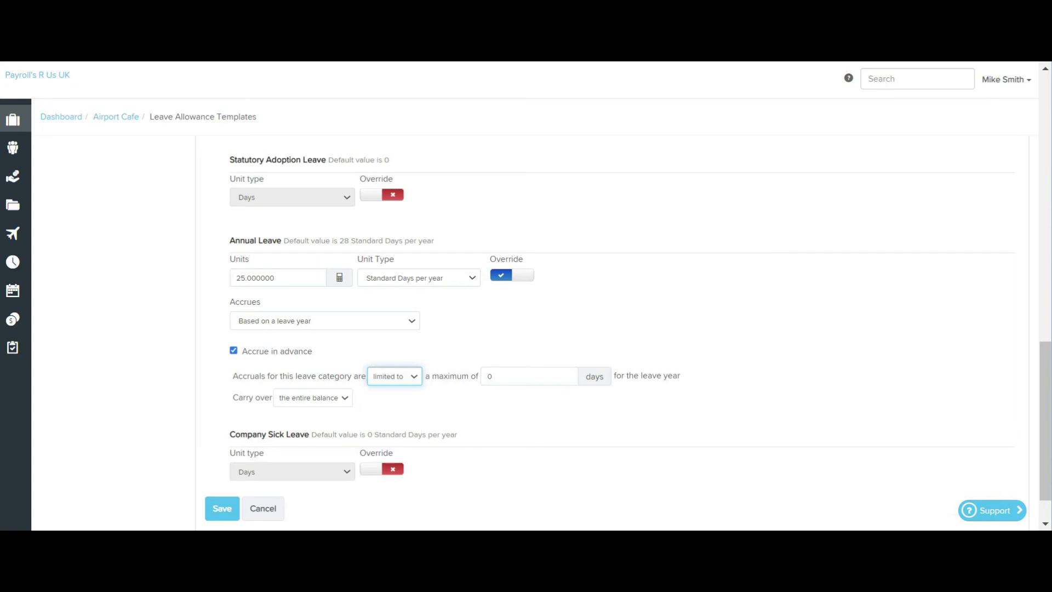
pyautogui.click(515, 376)
pyautogui.press('BackSpace')
pyautogui.write('28')
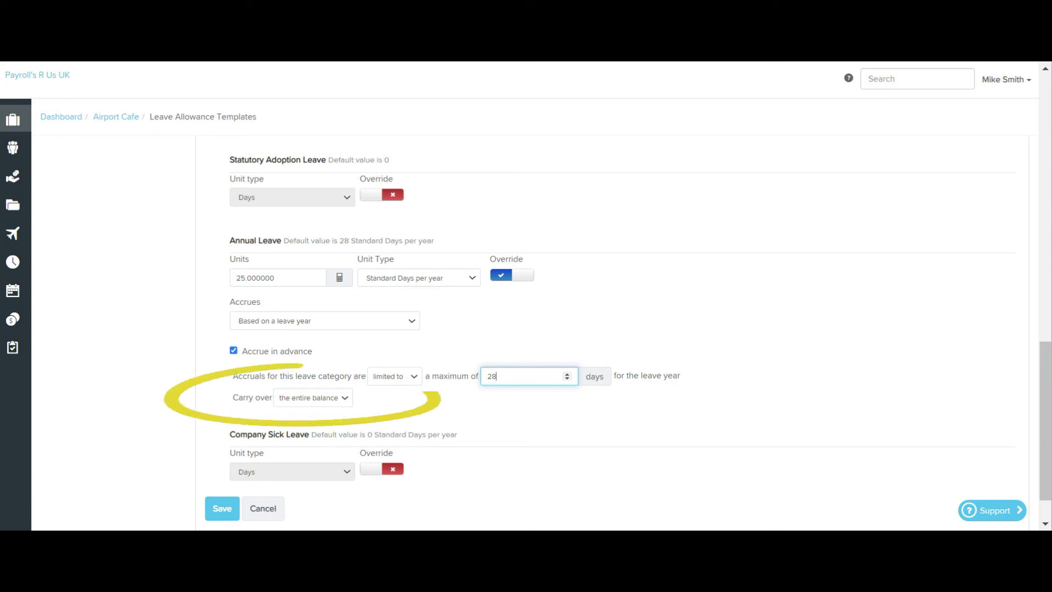
# Set the annual leave carry-over to a maximum of 5 days and save the casual staff template.
pyautogui.click(313, 398)
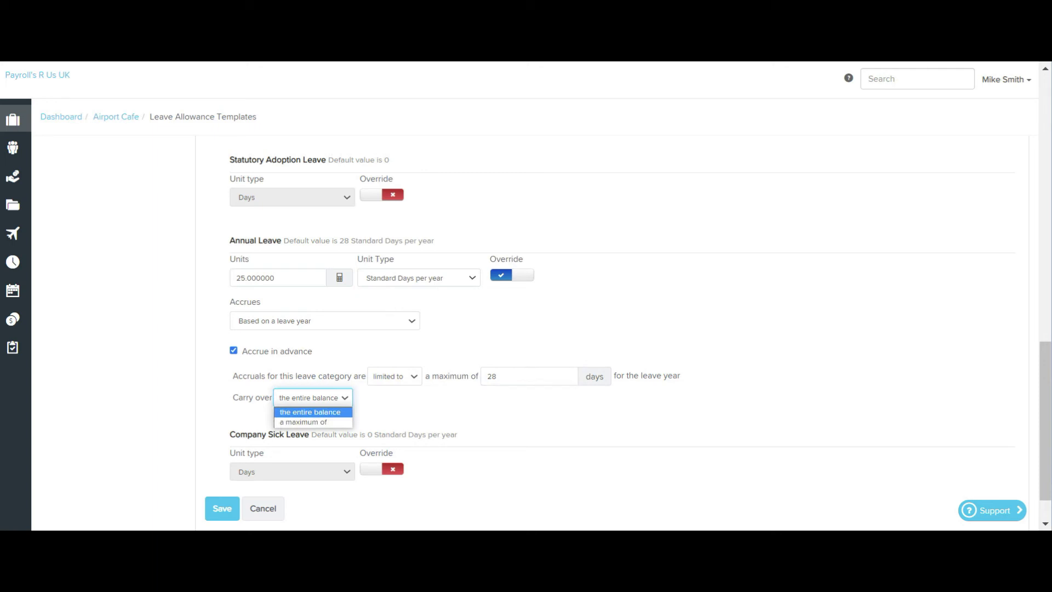
pyautogui.click(304, 423)
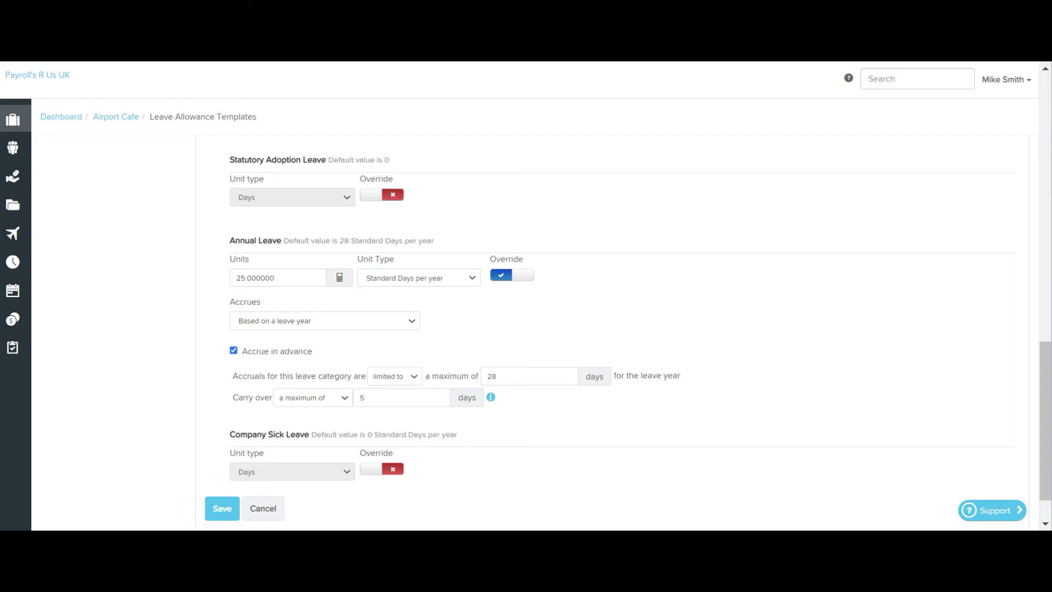
pyautogui.click(222, 509)
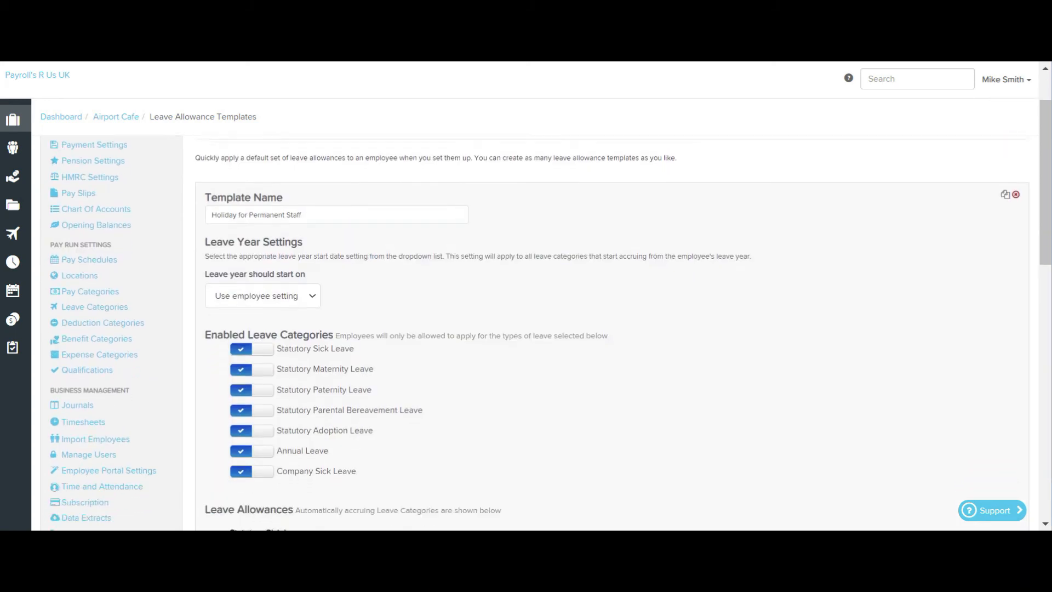
# Override annual leave in the Holiday for Permanent Staff template with 30 standard days per year, save it and update the linked employees.
pyautogui.scroll(-10, 546, 332)
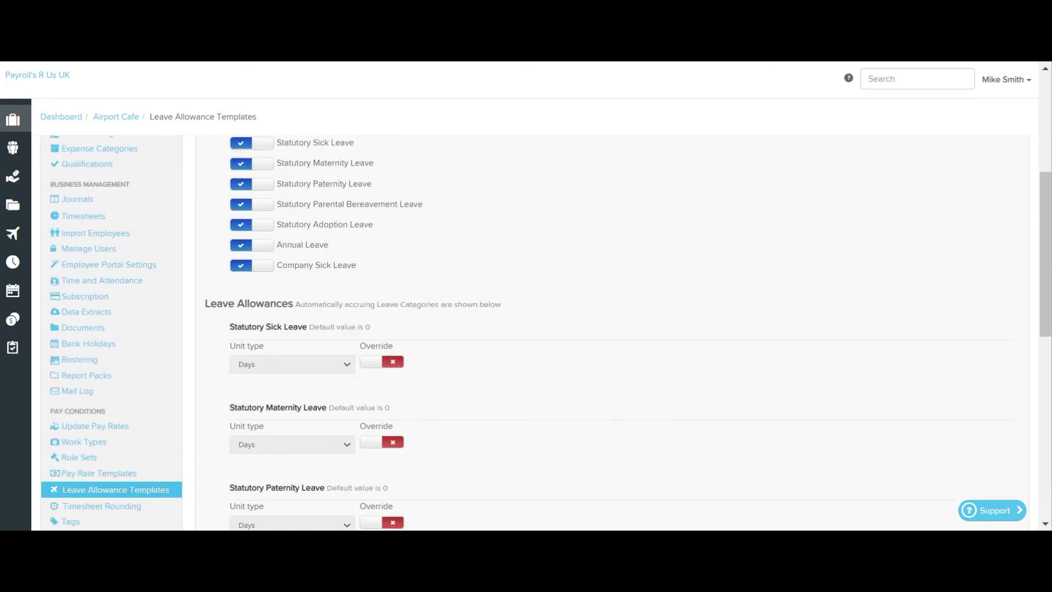
pyautogui.scroll(-4, 546, 333)
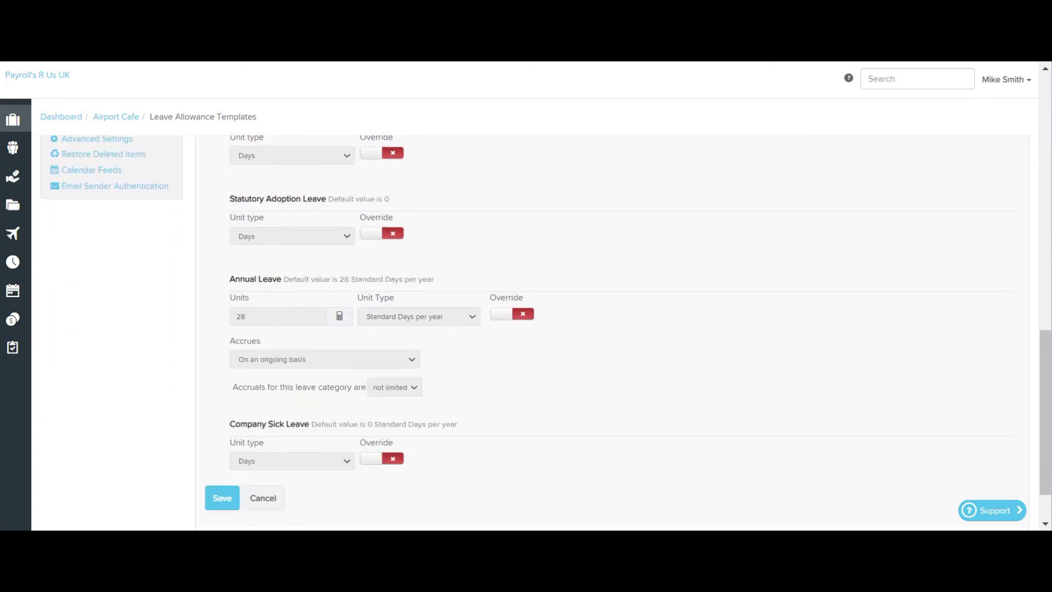
pyautogui.click(512, 313)
pyautogui.click(512, 313)
pyautogui.click(512, 313)
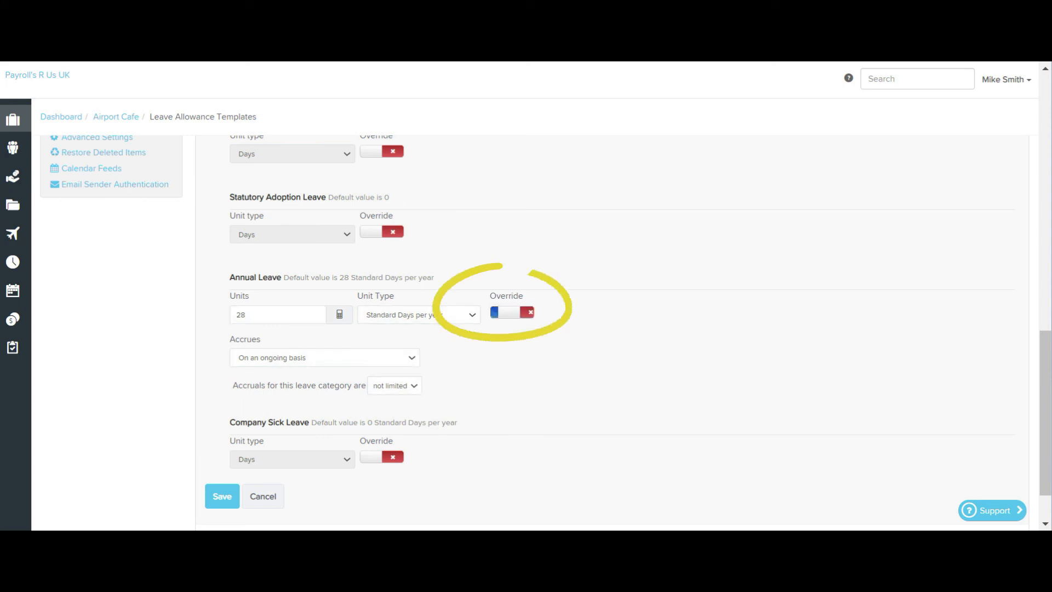
pyautogui.click(278, 315)
pyautogui.press('BackSpace')
pyautogui.press('BackSpace')
pyautogui.write('30')
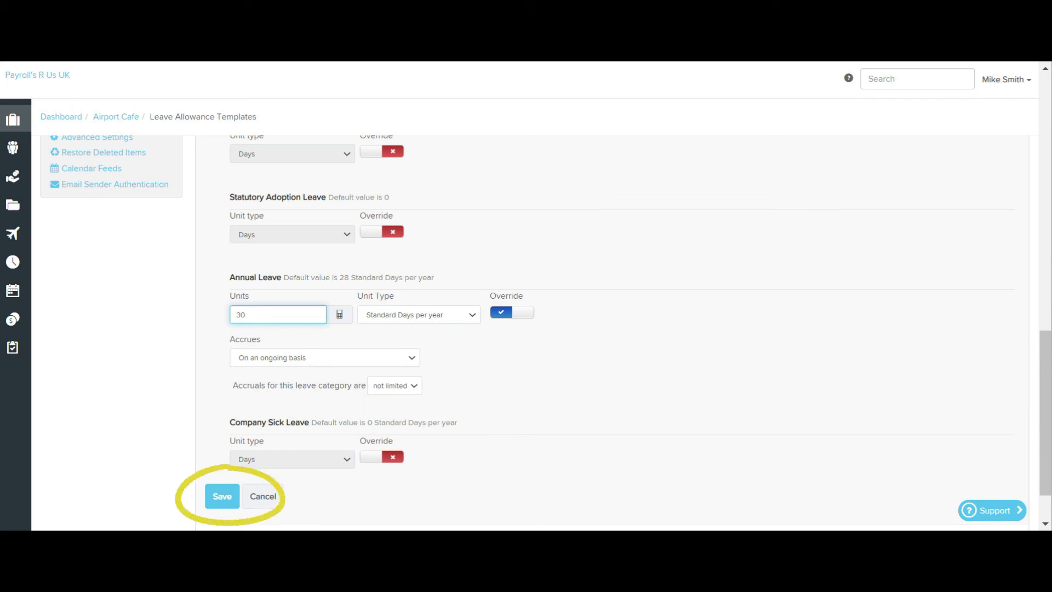
pyautogui.press('Return')
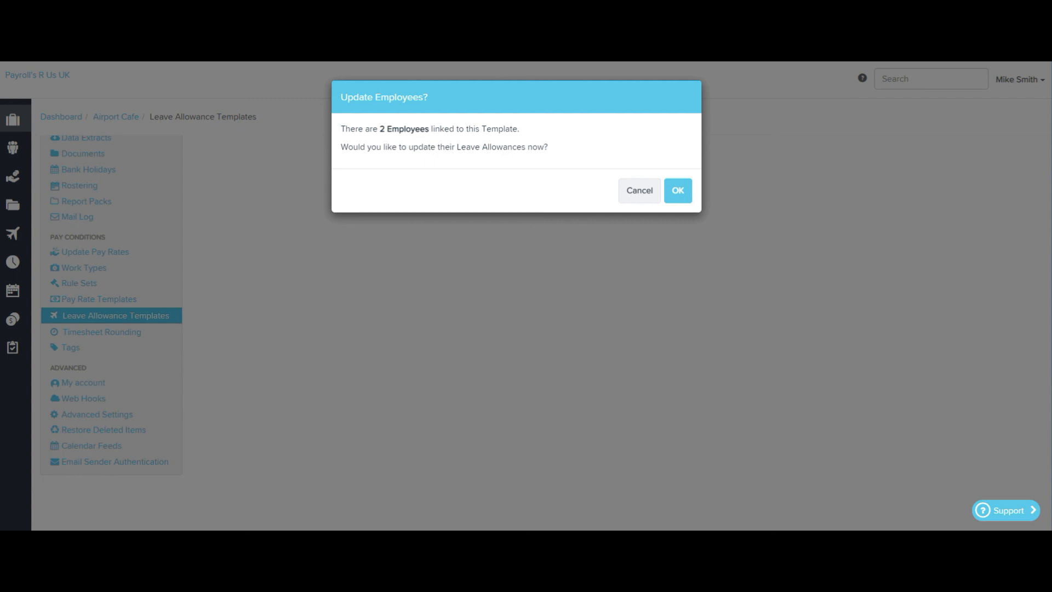
pyautogui.press('Return')
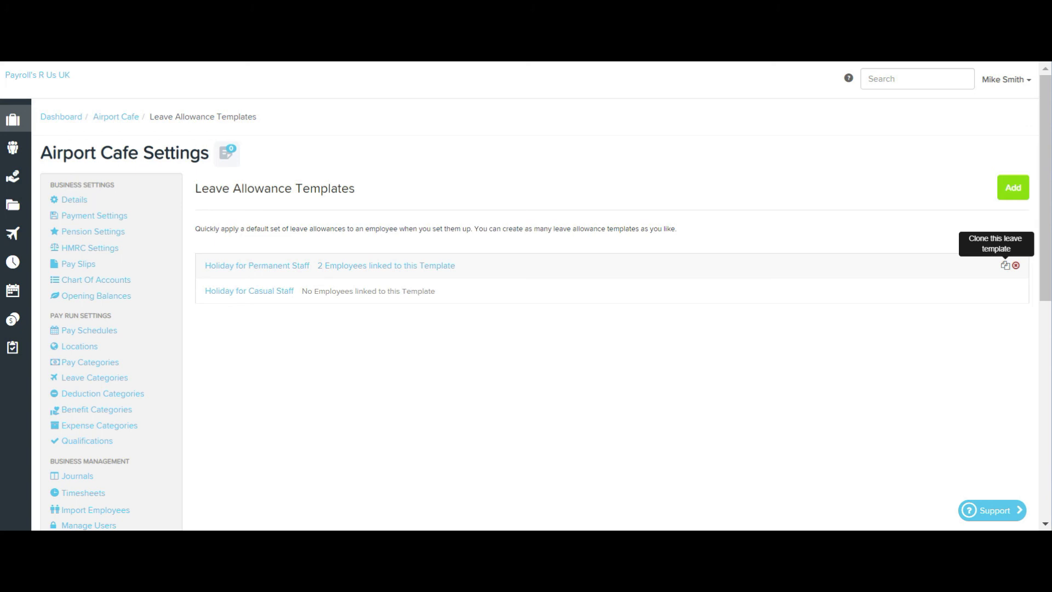
# Clone the Holiday for Permanent Staff leave allowance template.
pyautogui.click(1005, 265)
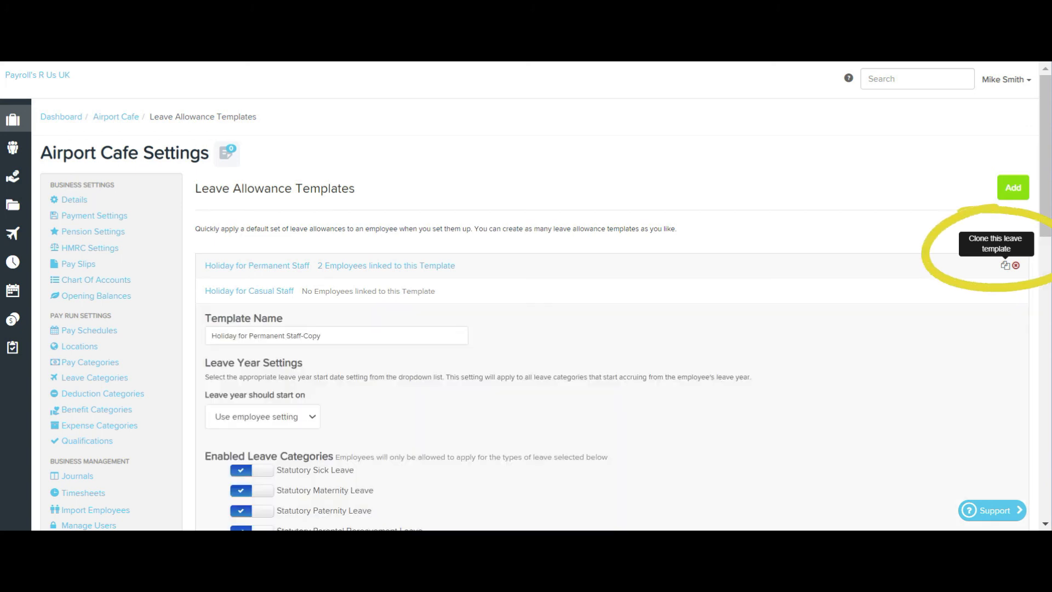